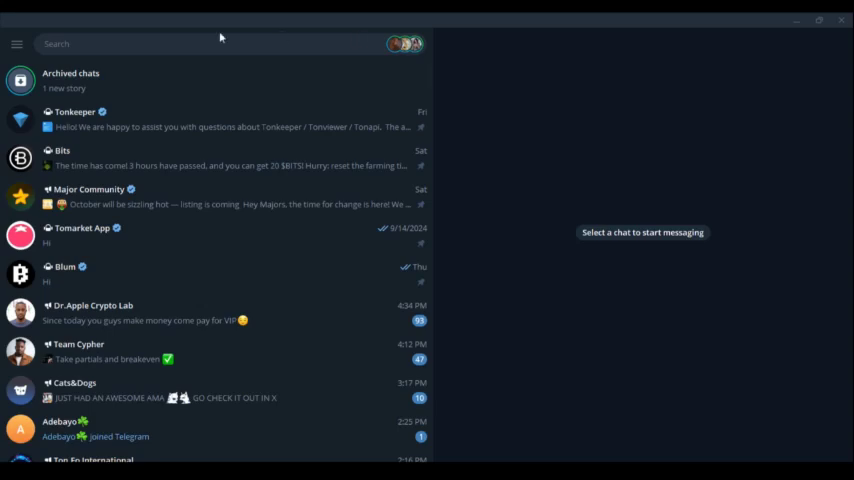
pyautogui.click(17, 44)
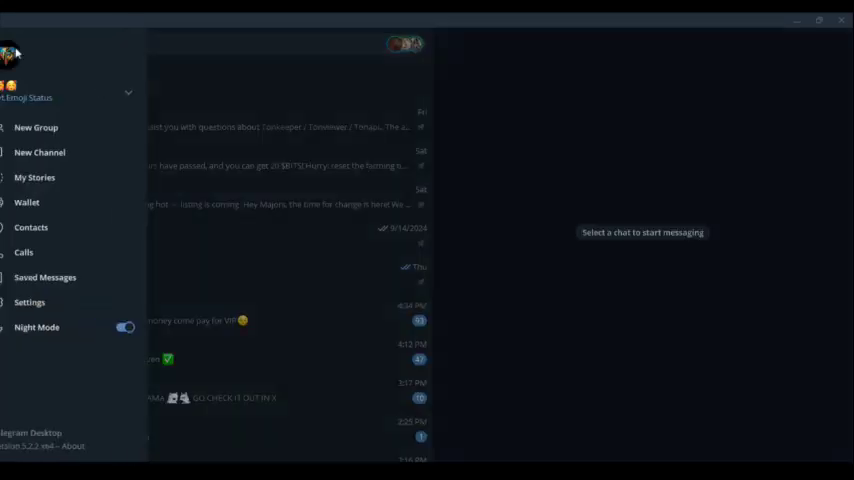
pyautogui.click(52, 204)
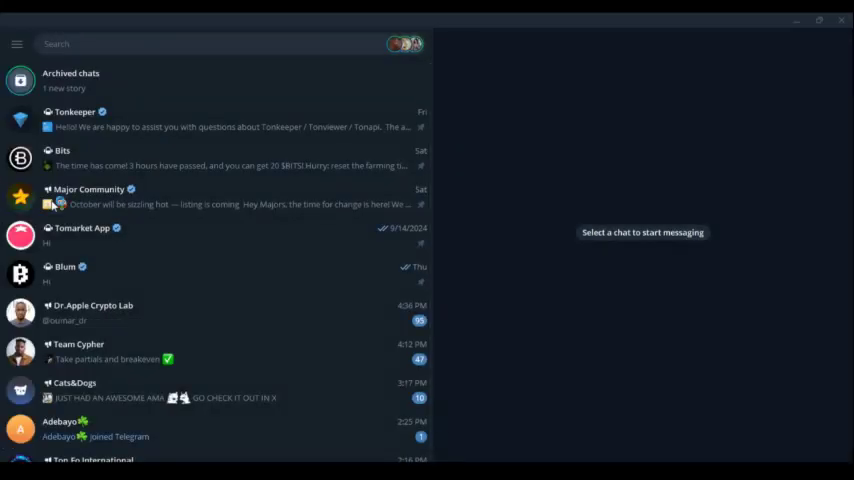